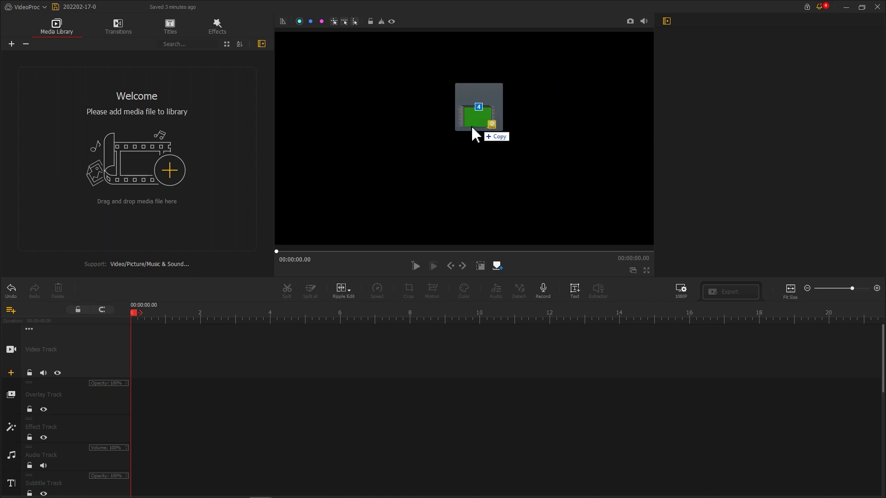
Import the four clips, placing scene 1 on the Video Track and the chroma key clip on the Overlay Track.
left_click_drag(203, 138, 203, 139)
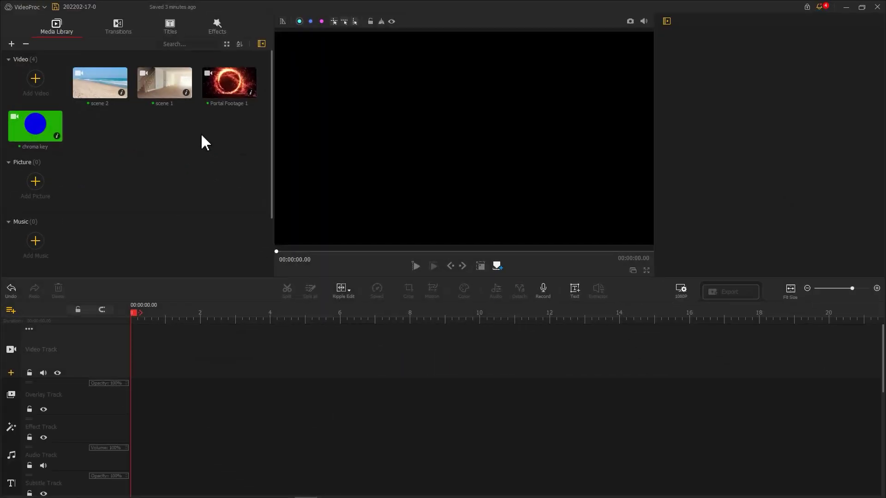
left_click_drag(172, 91, 166, 353)
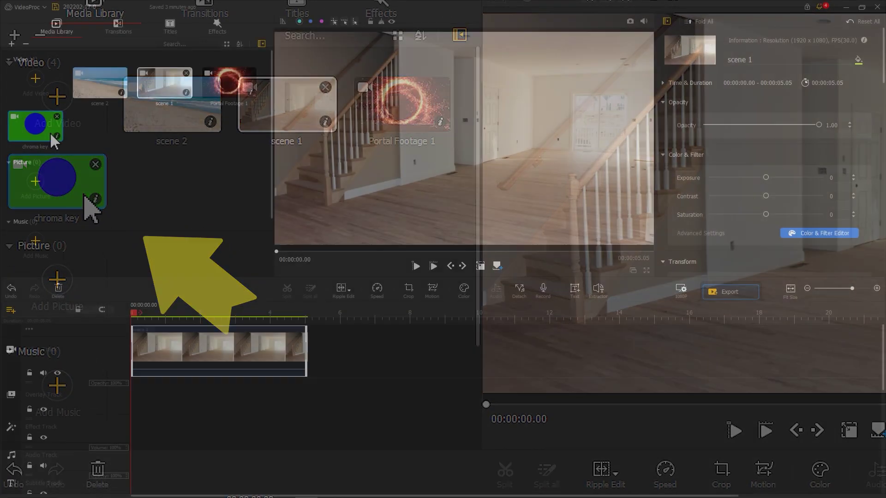
left_click_drag(53, 133, 156, 371)
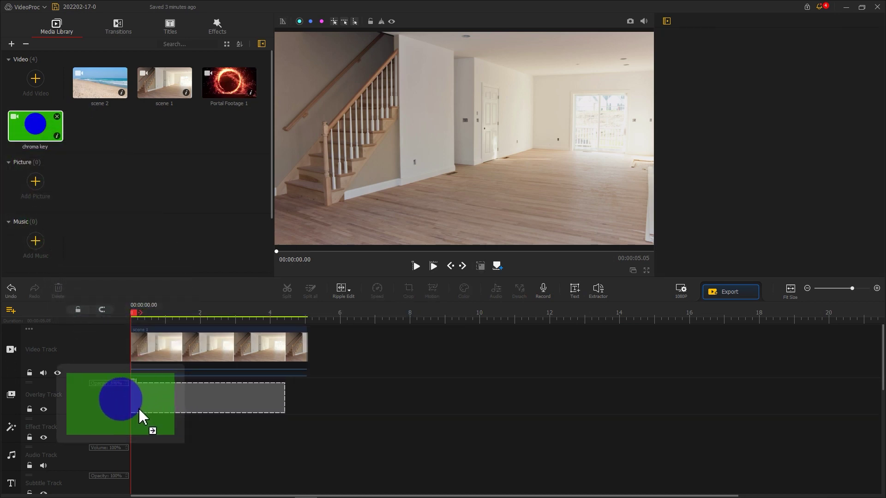
left_click_drag(157, 371, 139, 408)
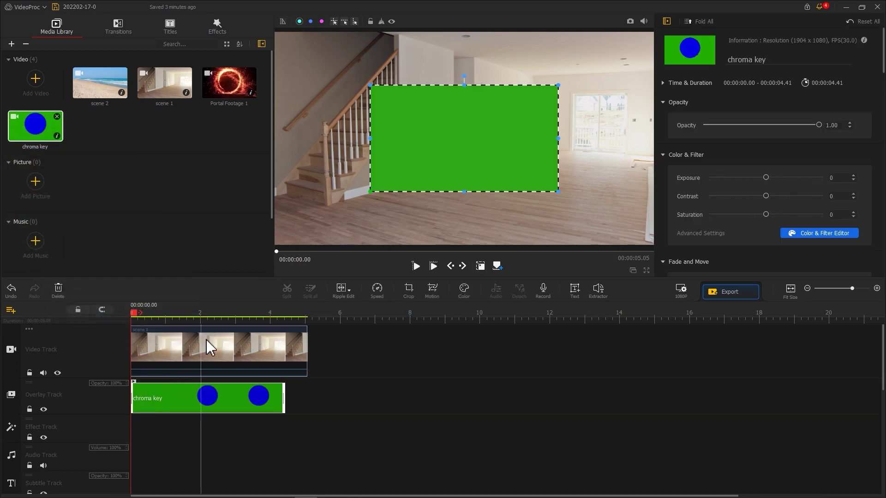
Stretch the chroma key overlay by its corner handles to fill the whole preview frame.
left_click_drag(351, 207, 273, 249)
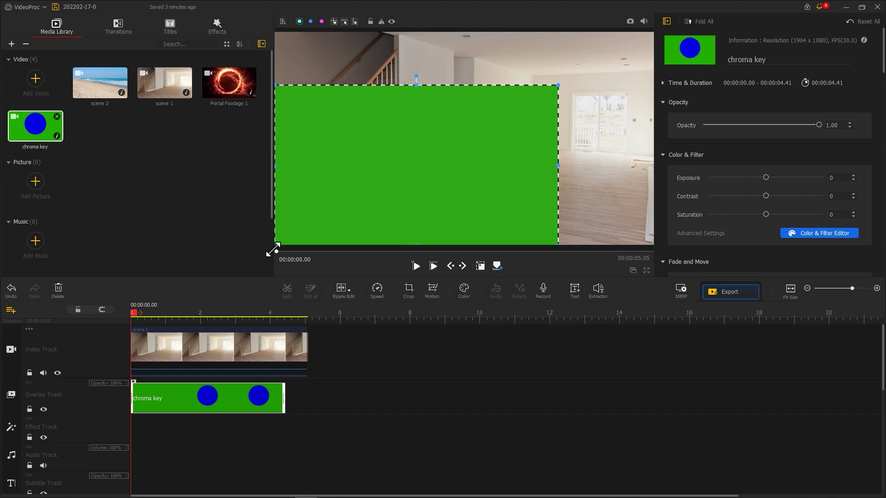
left_click_drag(558, 85, 648, 32)
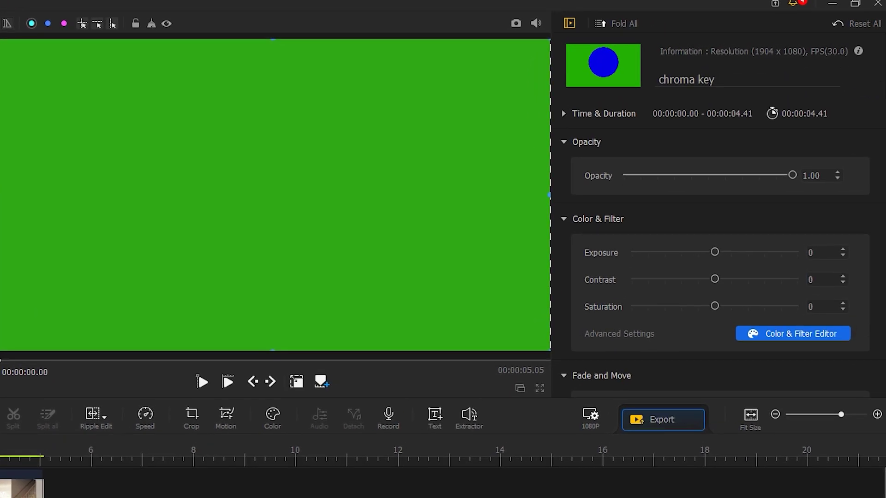
mouse_move(883, 69)
left_mouse_down()
mouse_move(871, 328)
mouse_move(863, 349)
left_mouse_up()
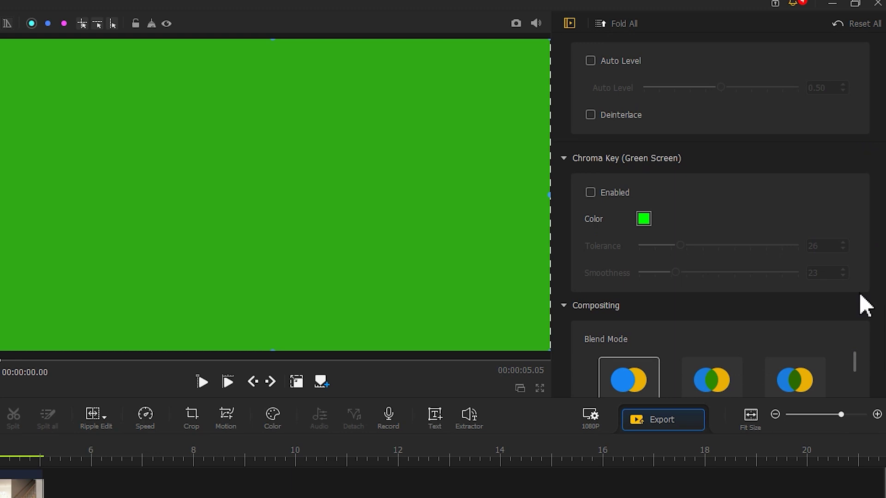
Eyedrop the overlay's green as the chroma key colour, enable keying, and trim scene 1 to the overlay's length.
left_click(644, 220)
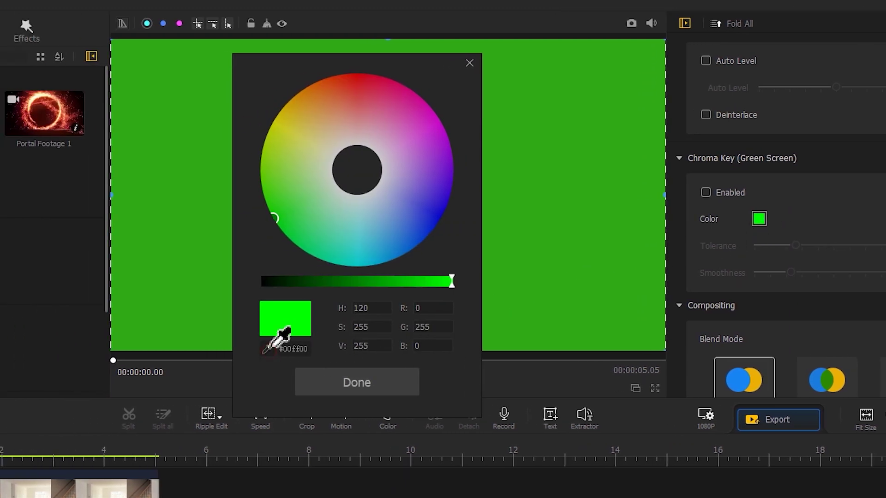
left_click(512, 221)
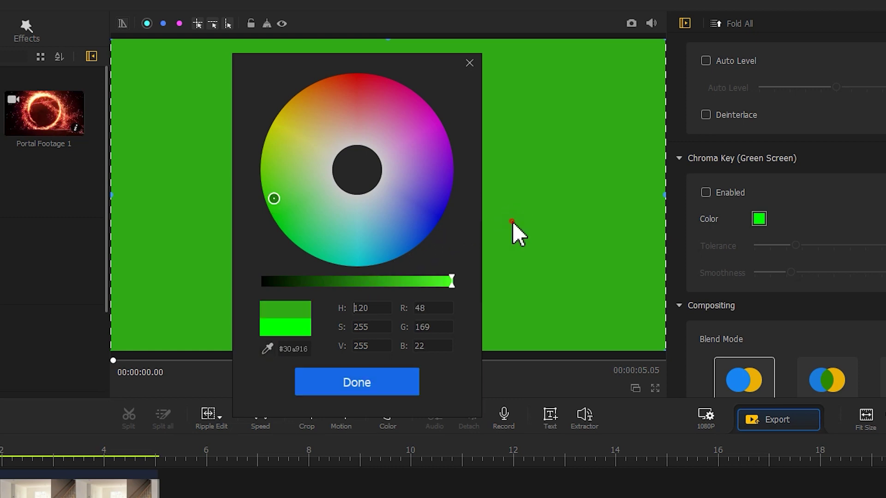
left_click(413, 382)
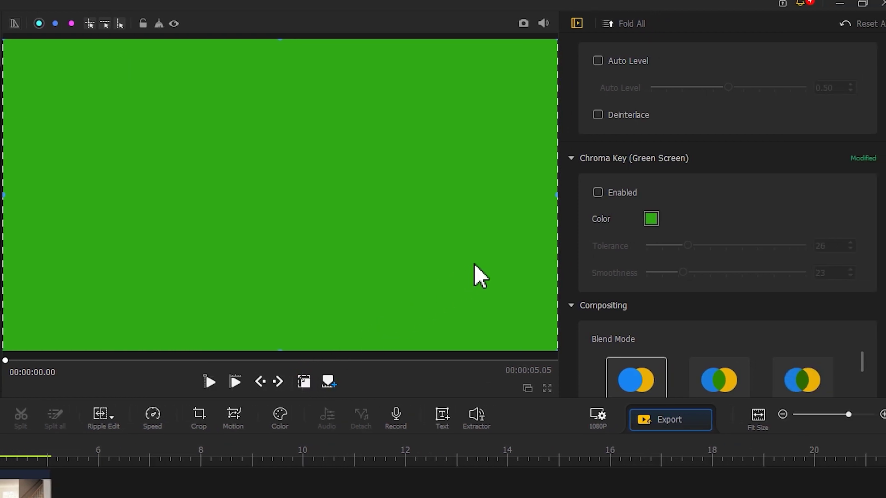
left_click(598, 193)
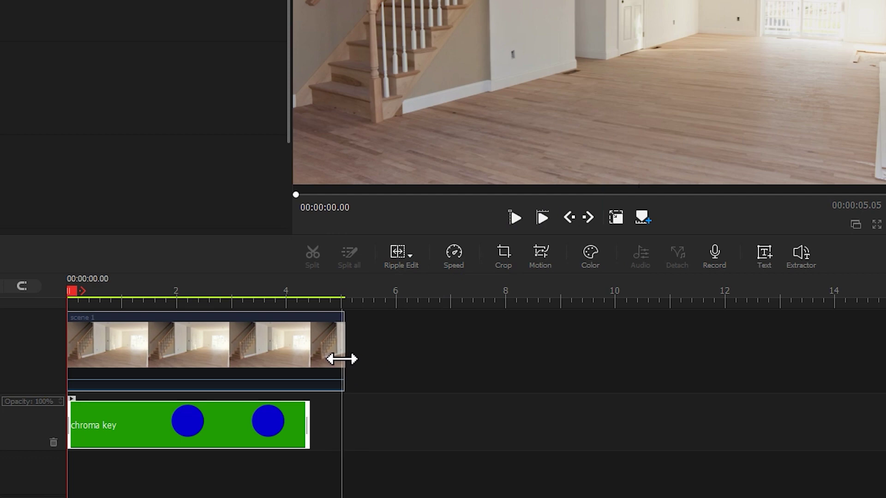
left_click_drag(342, 359, 326, 359)
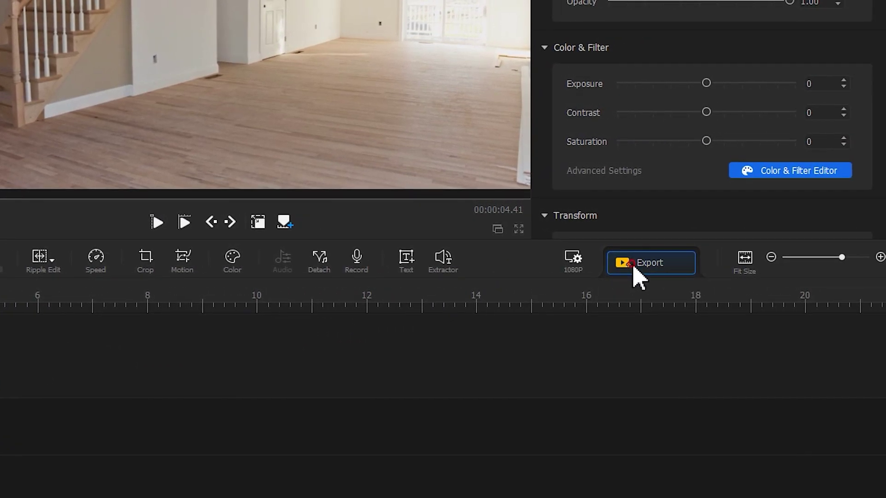
Export the composite, re-import it as 202202-17-0, and delete scene 1 from the timeline.
left_click(633, 260)
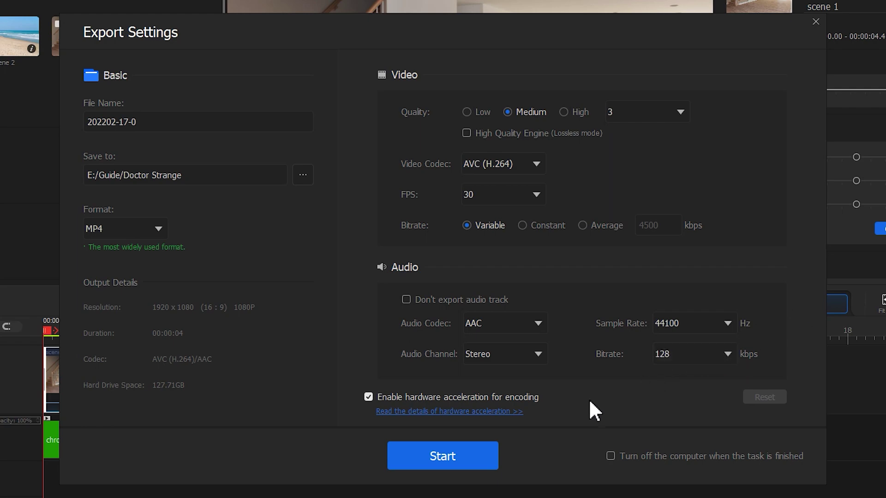
left_click(477, 456)
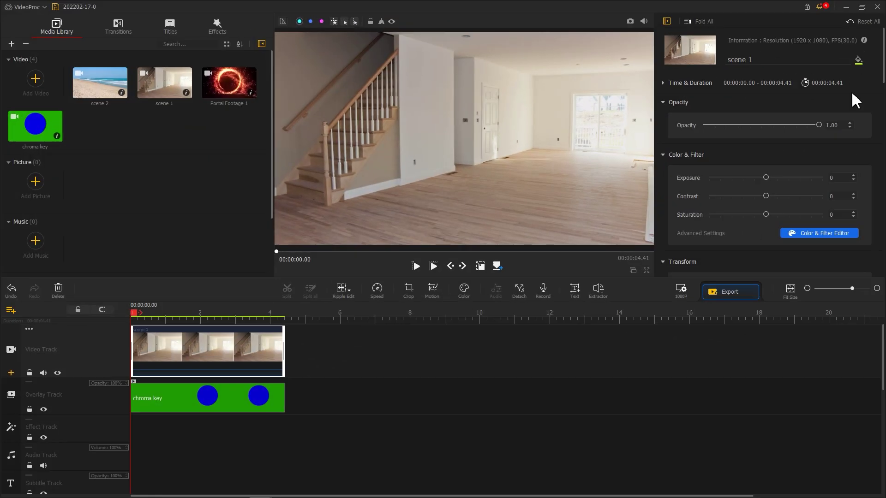
left_click_drag(256, 144, 246, 148)
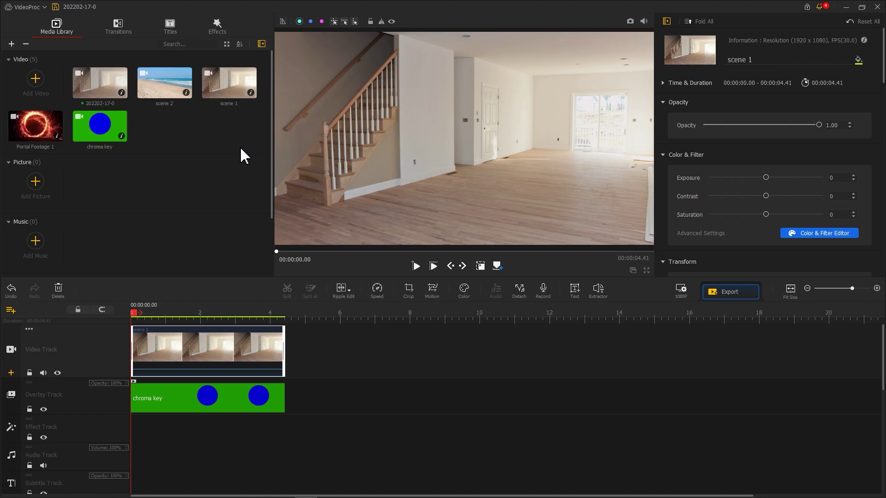
left_click(230, 341)
key("Delete")
Replace the chroma key clip with scene 2 on the main track and the exported room video above it.
left_click(229, 403)
key("Delete")
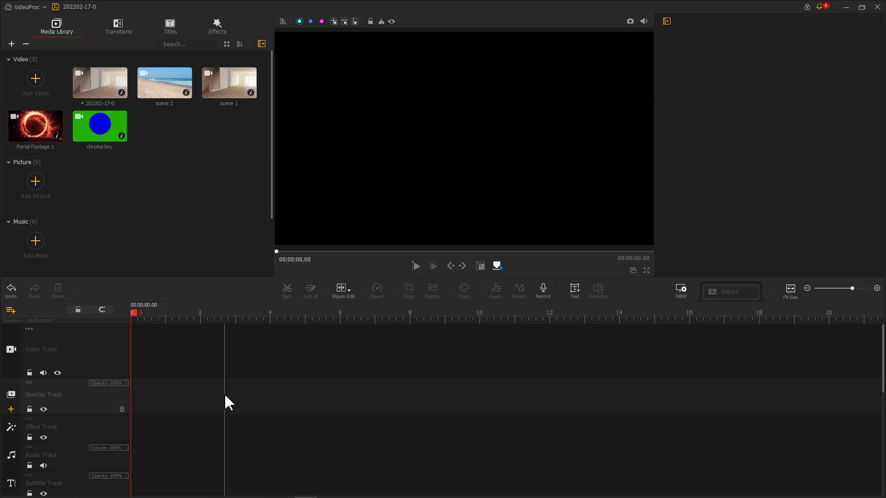
left_click_drag(165, 83, 156, 354)
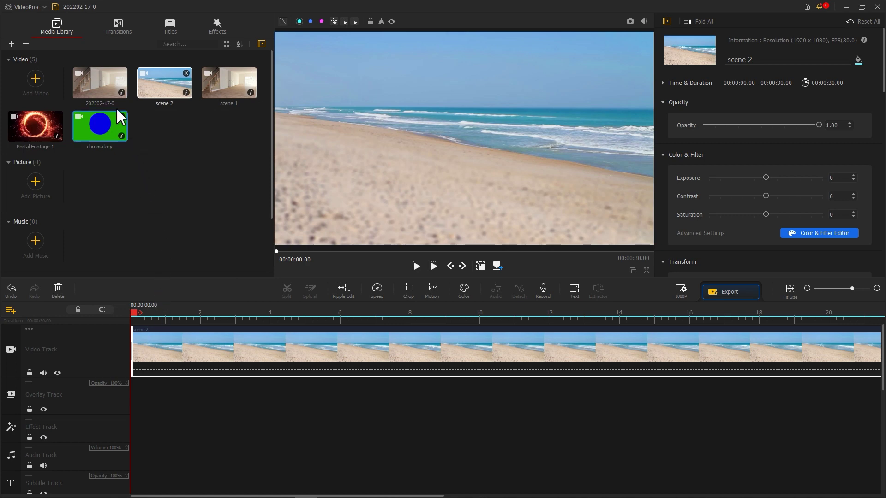
left_click_drag(107, 95, 138, 409)
Stretch the room overlay to fill the frame and scrub to where the blue circle appears.
left_click_drag(369, 191, 291, 239)
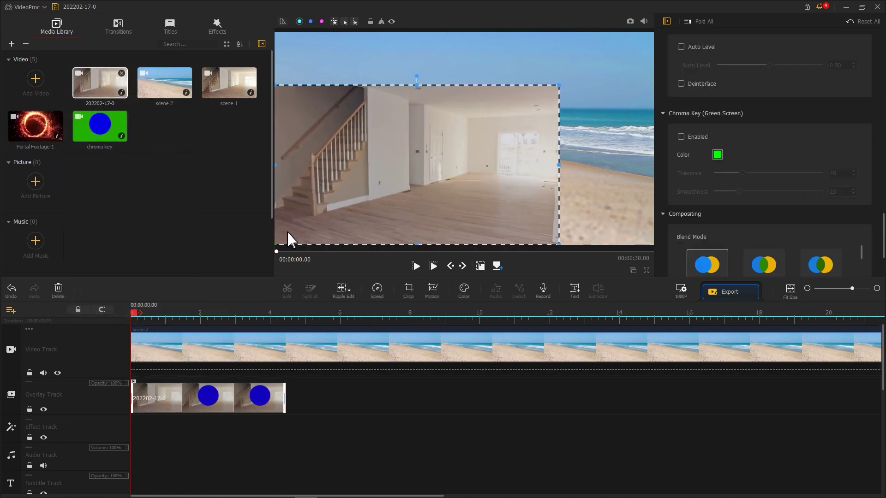
left_click_drag(564, 86, 657, 35)
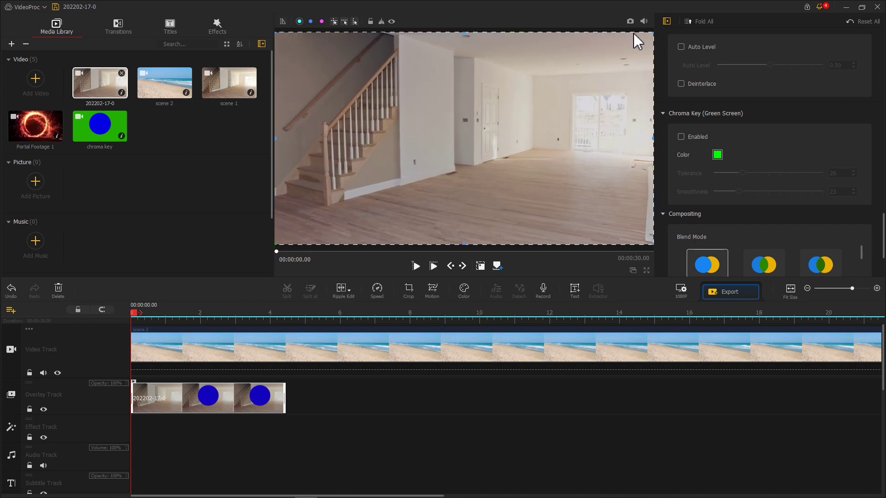
left_click_drag(135, 314, 196, 315)
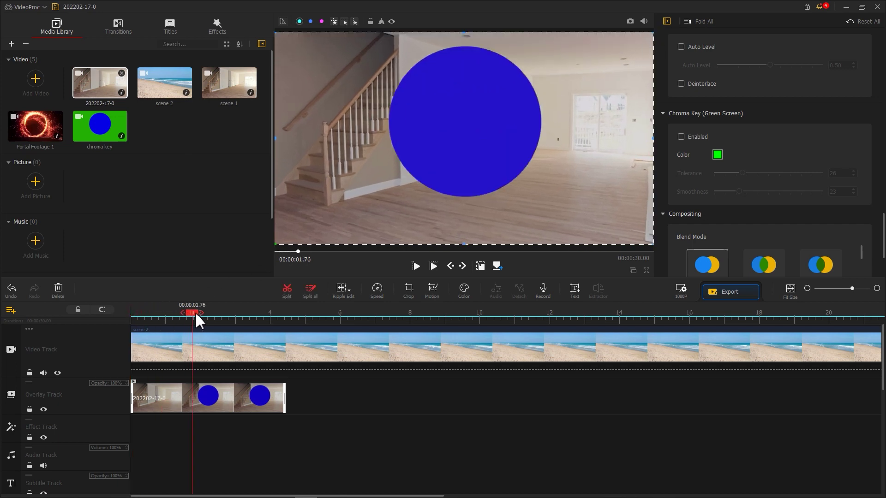
Key out blue on the room overlay with lowered tolerance, then preview the beach portal.
left_click(717, 155)
left_click_drag(472, 46, 651, 46)
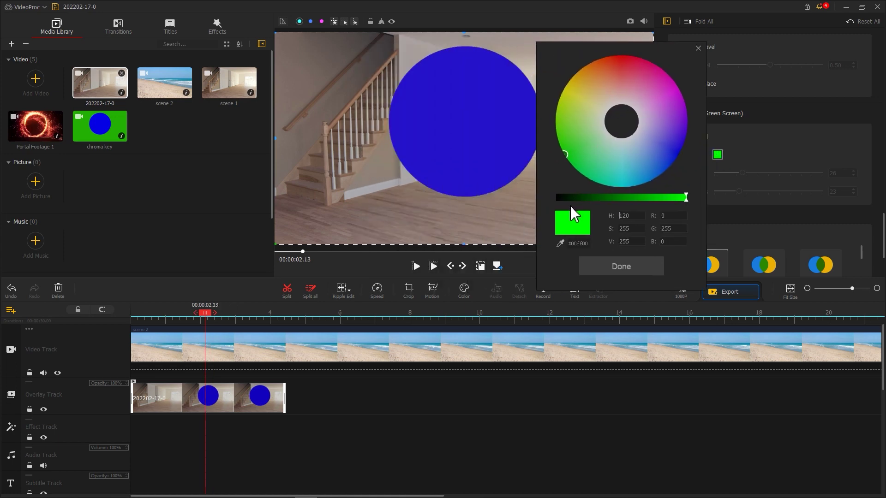
left_click(621, 267)
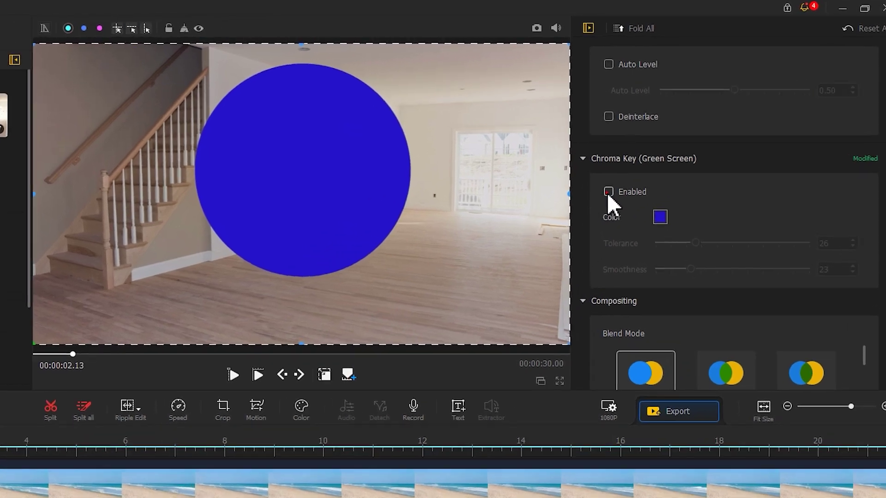
left_click(681, 137)
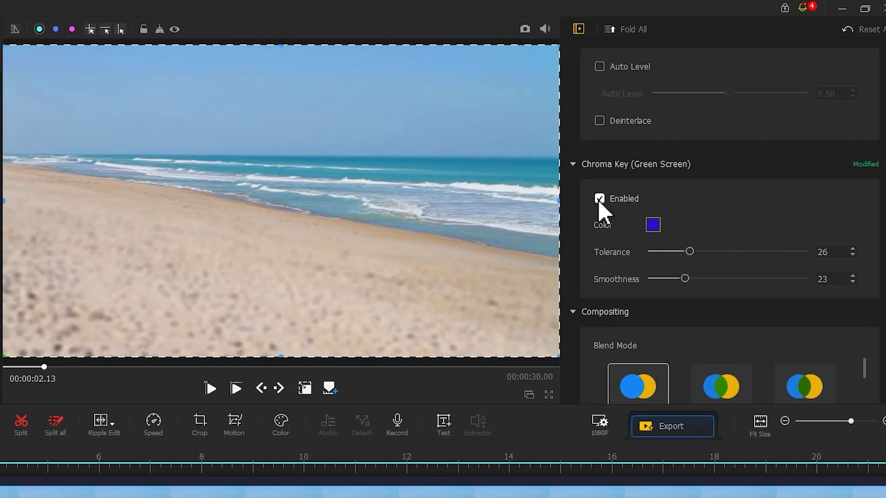
left_click_drag(686, 252, 660, 251)
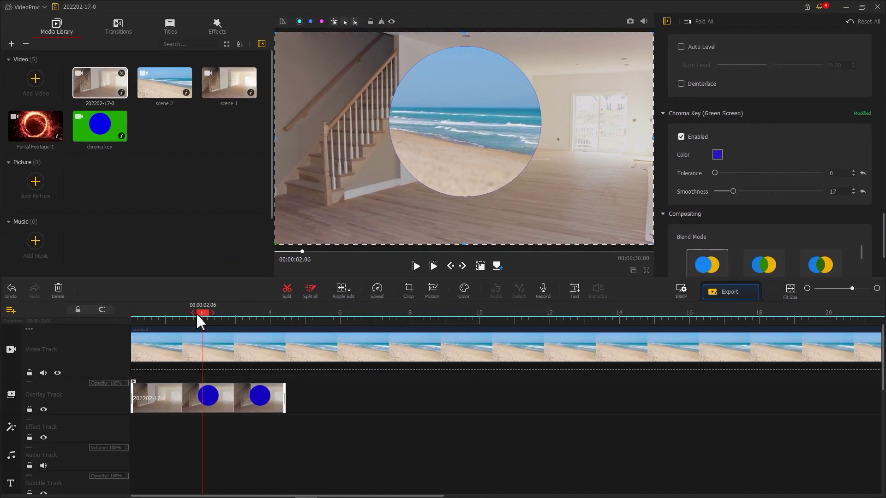
key("space")
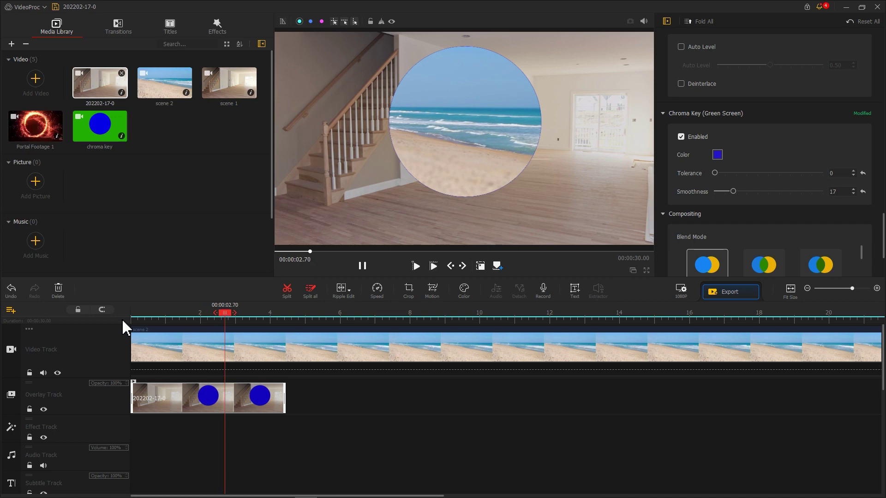
Cut scene 2 at 4.43, delete its tail, and place Portal Footage 1 on a new overlay track.
left_click(134, 328)
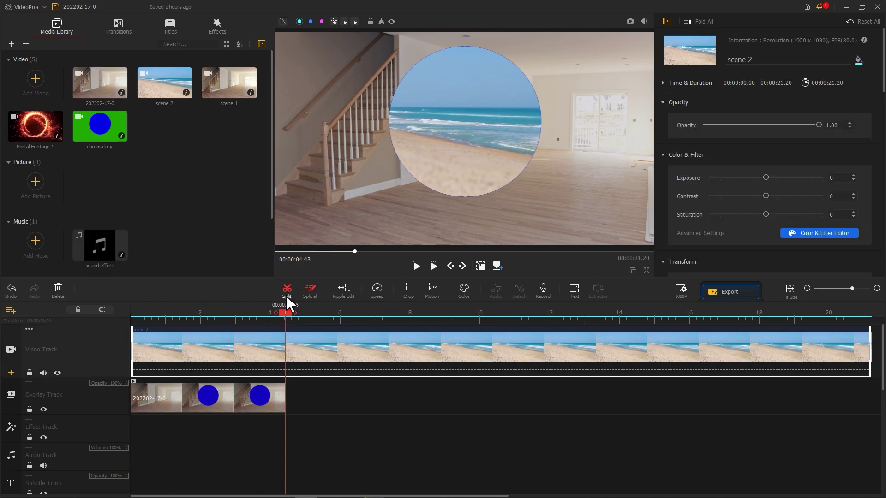
left_click(331, 486)
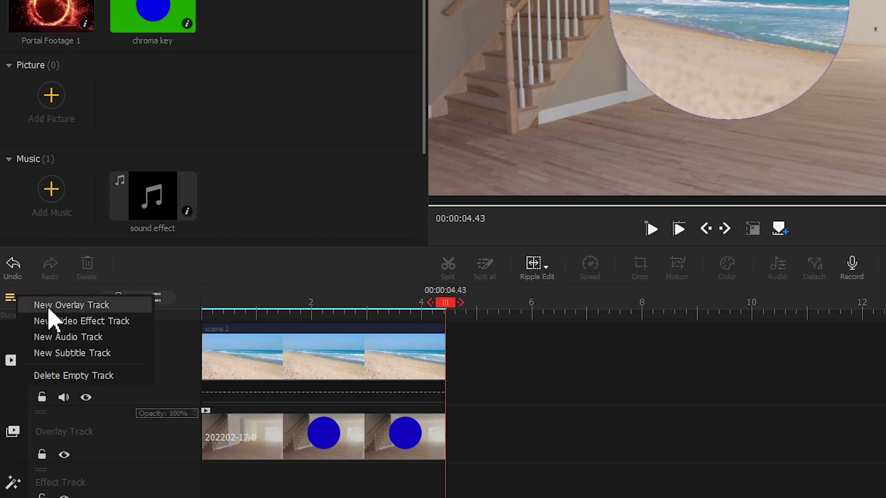
left_click(57, 308)
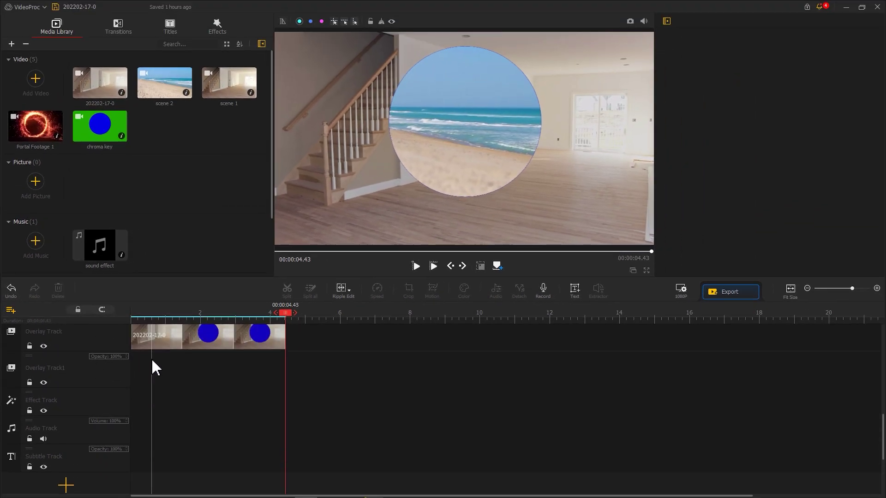
left_click_drag(46, 138, 141, 447)
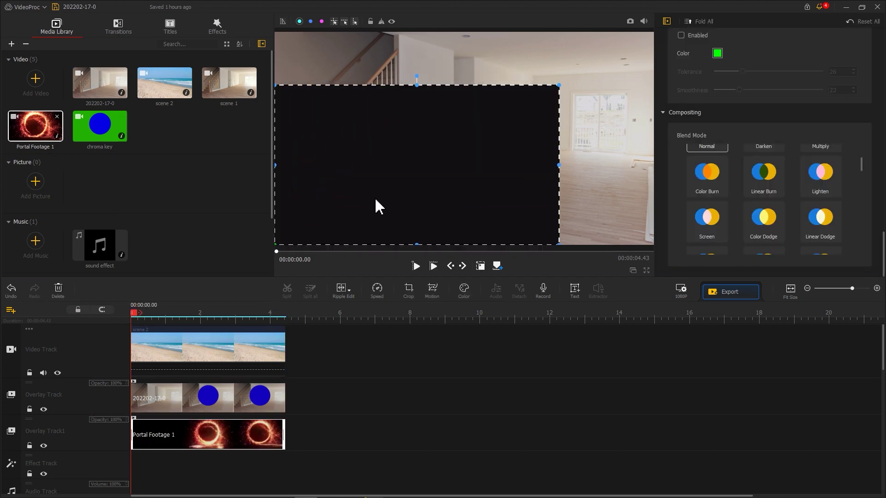
Stretch the fire portal to fill the frame, blend it with Color Dodge, and preview.
left_click_drag(559, 86, 653, 32)
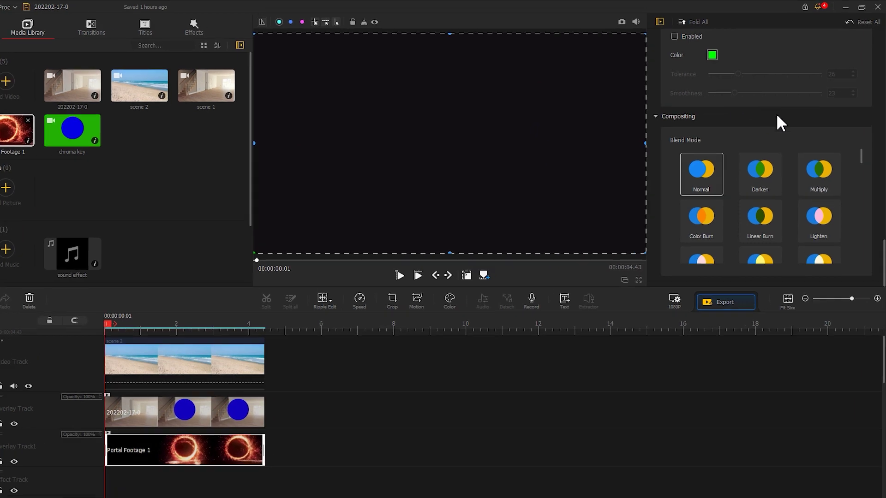
scroll(847, 208, "down", 2)
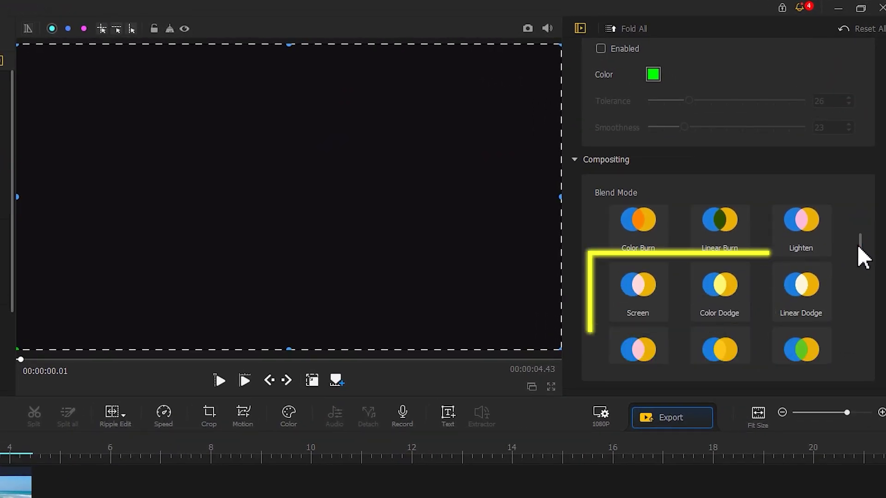
left_click(742, 285)
key("space")
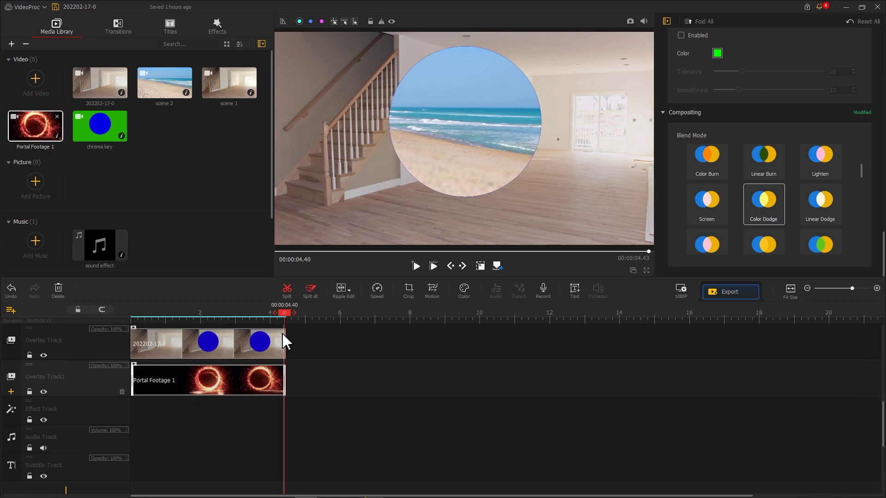
Put Portal Footage 1's audio and the imported sound effect on separate audio tracks, trimming the effect at 4.43.
mouse_move(70, 177)
left_mouse_down()
mouse_move(144, 487)
mouse_move(138, 485)
left_mouse_up()
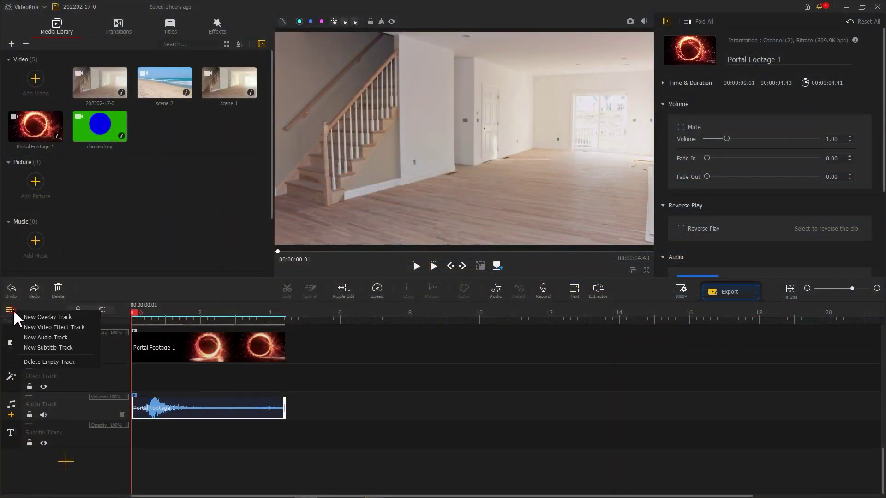
left_click(60, 340)
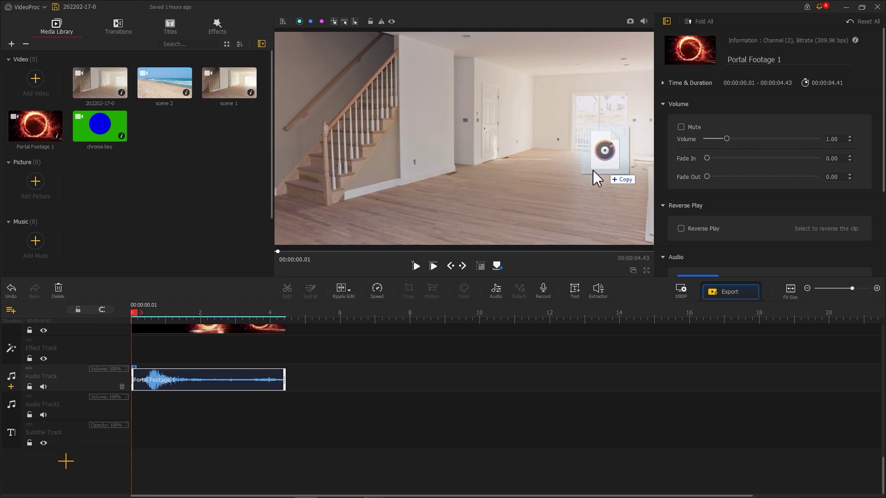
left_click_drag(221, 213, 173, 223)
left_click_drag(107, 247, 170, 412)
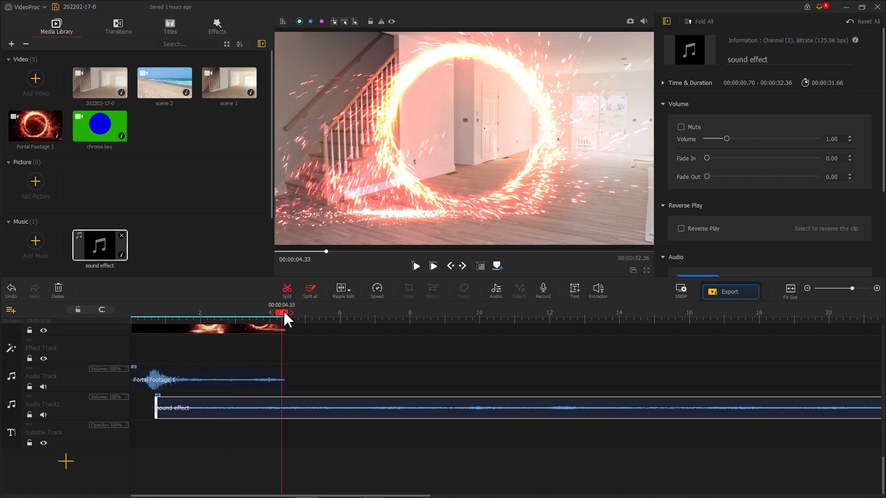
left_click_drag(284, 318, 286, 315)
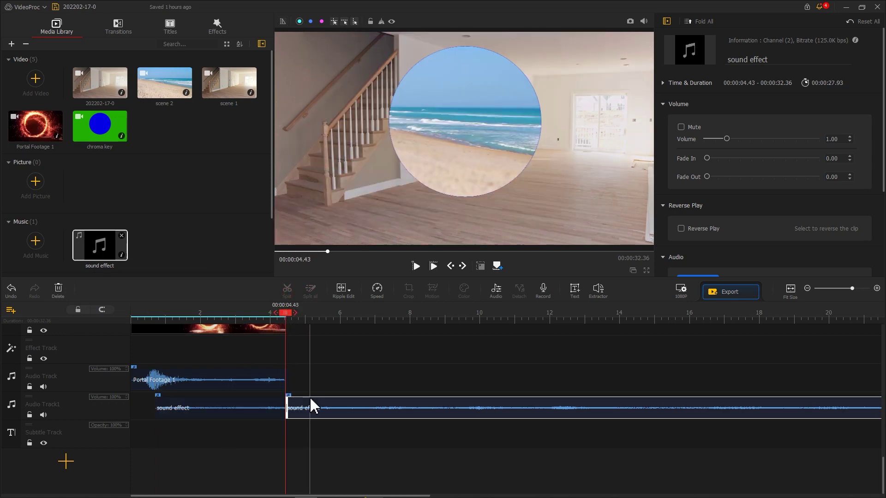
left_click(340, 450)
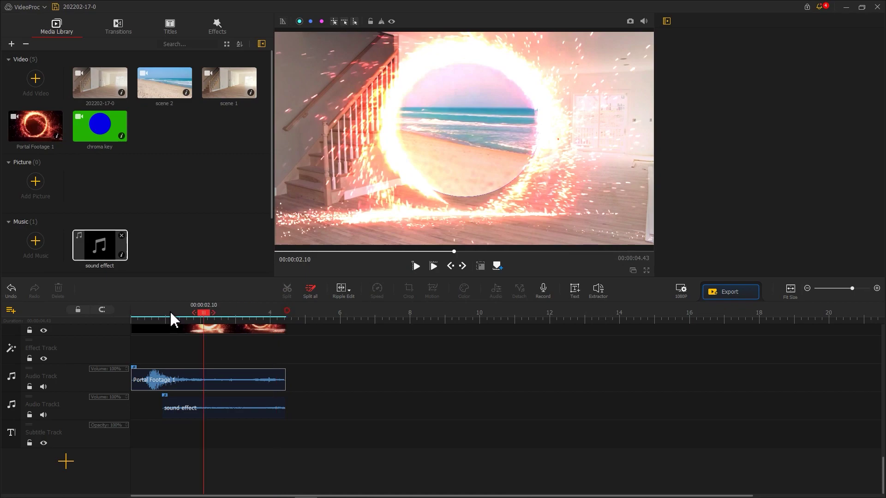
left_click_drag(216, 318, 93, 320)
key("space")
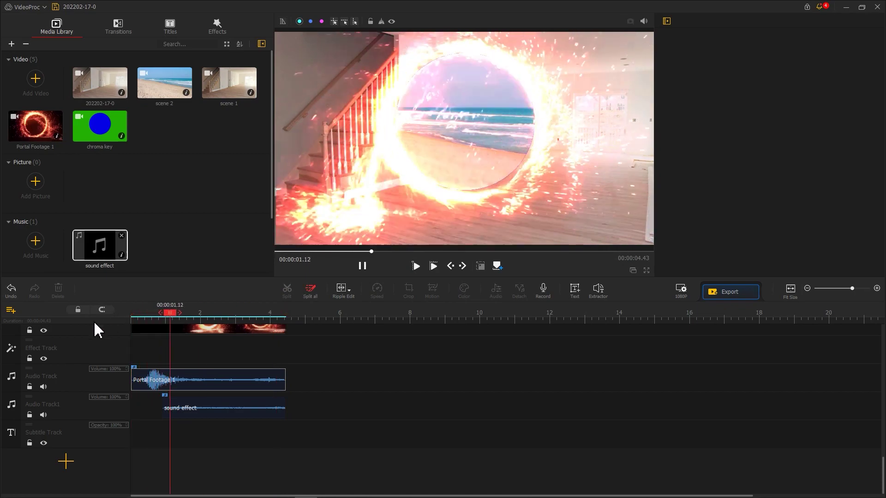